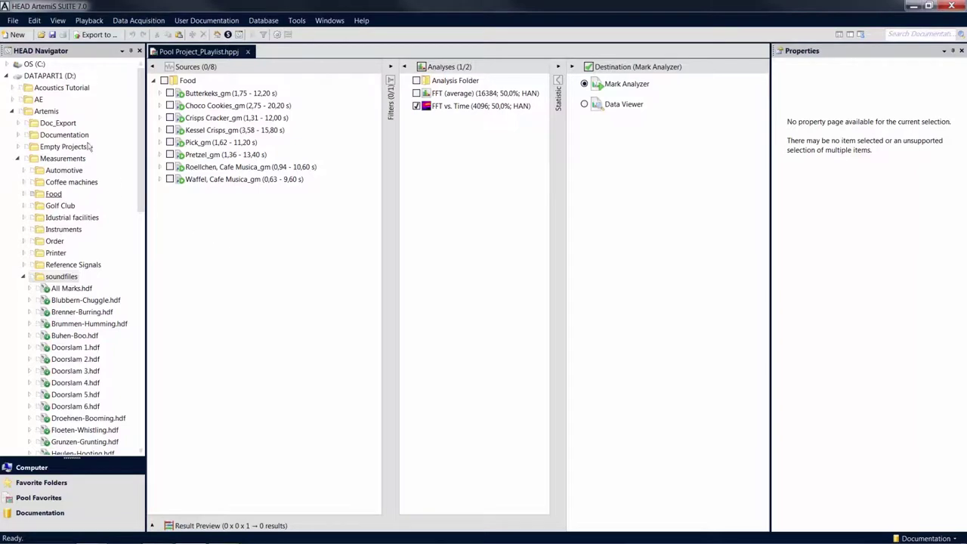
- Select all eight recordings in the Food source folder and open them together in a playlist
{"action": "left_click", "coordinate": [13, 21]}
{"action": "mouse_move", "coordinate": [68, 33]}
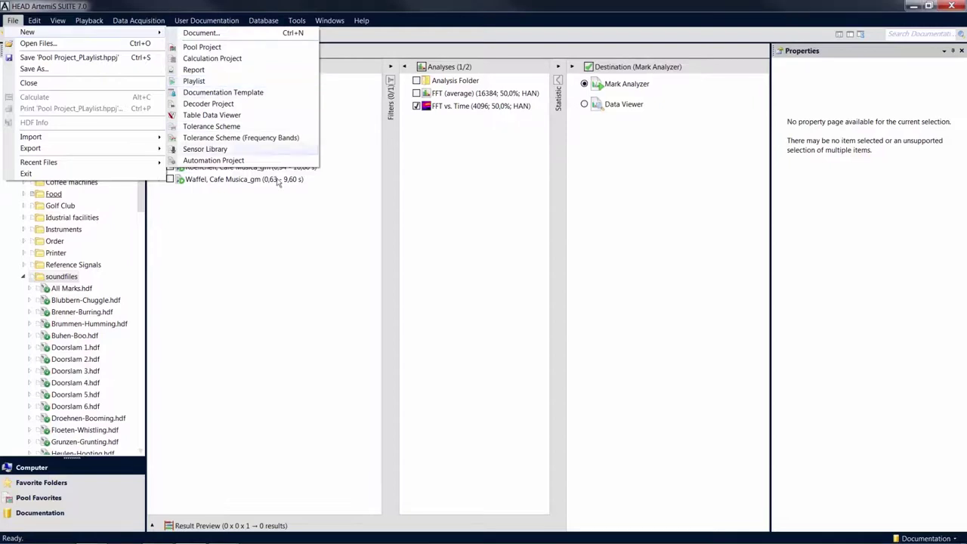
{"action": "left_click", "coordinate": [275, 269]}
{"action": "left_click_drag", "start_coordinate": [267, 259], "coordinate": [231, 93]}
{"action": "right_click", "coordinate": [232, 93]}
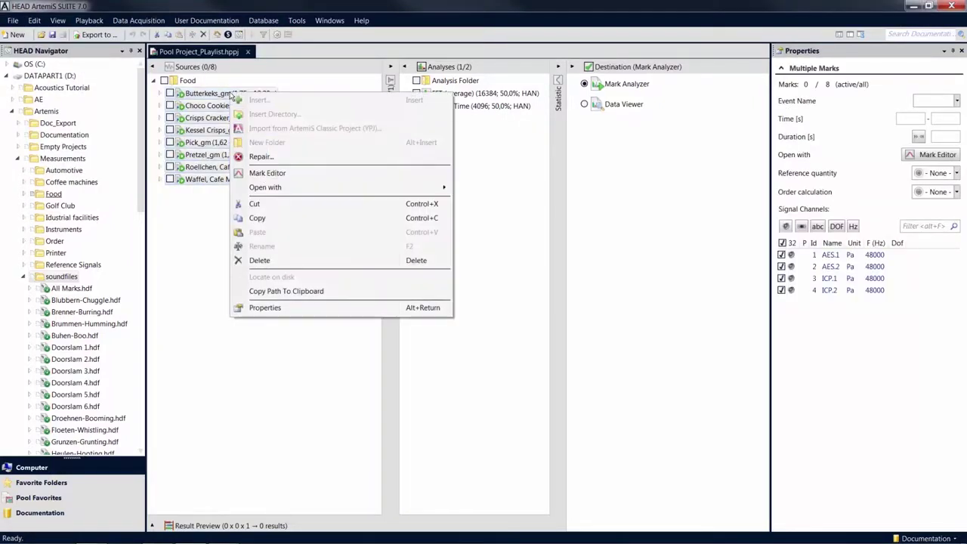
{"action": "mouse_move", "coordinate": [393, 194]}
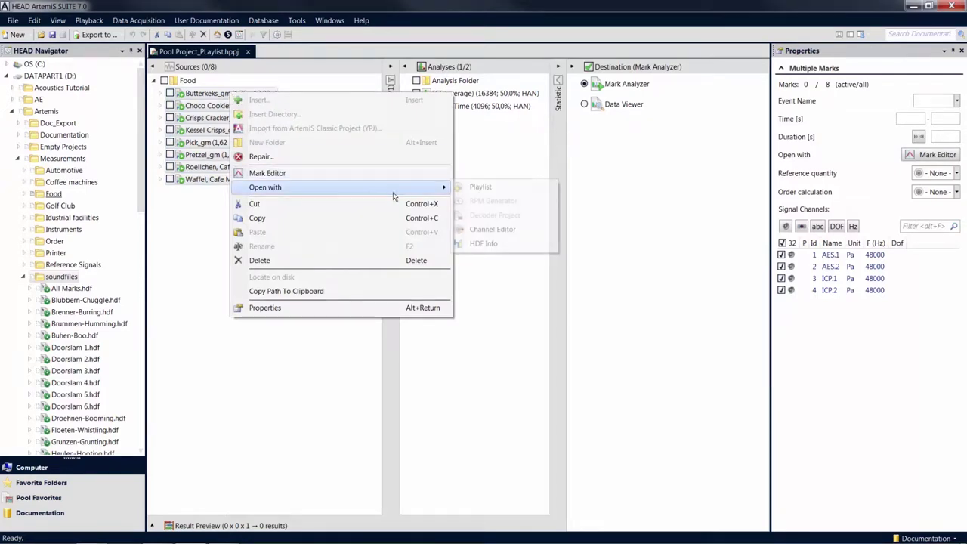
{"action": "left_click", "coordinate": [489, 190]}
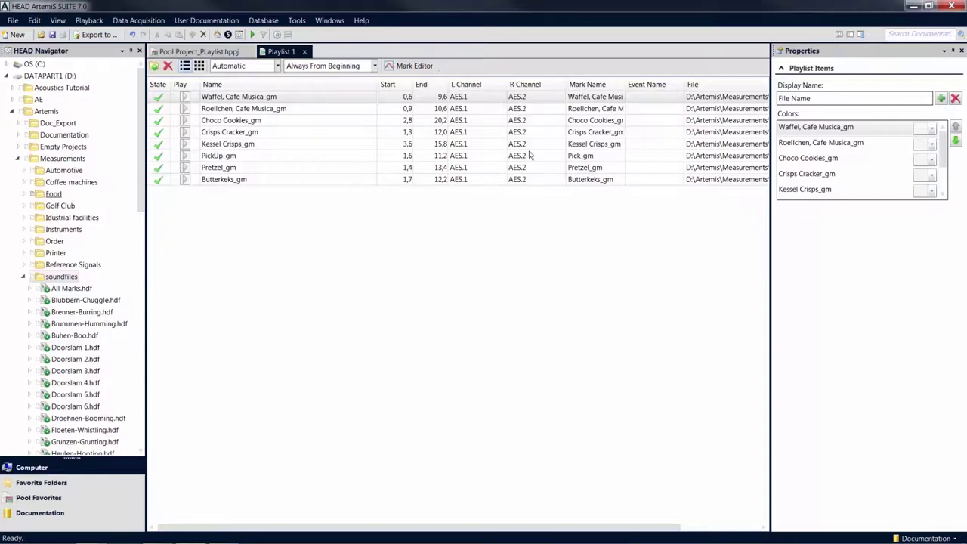
- Hide the playlist's File and Event Name columns, and move Crisps Cracker_gm and Choco Cookies_gm in that order directly above Butterkeks_gm
{"action": "right_click", "coordinate": [706, 84]}
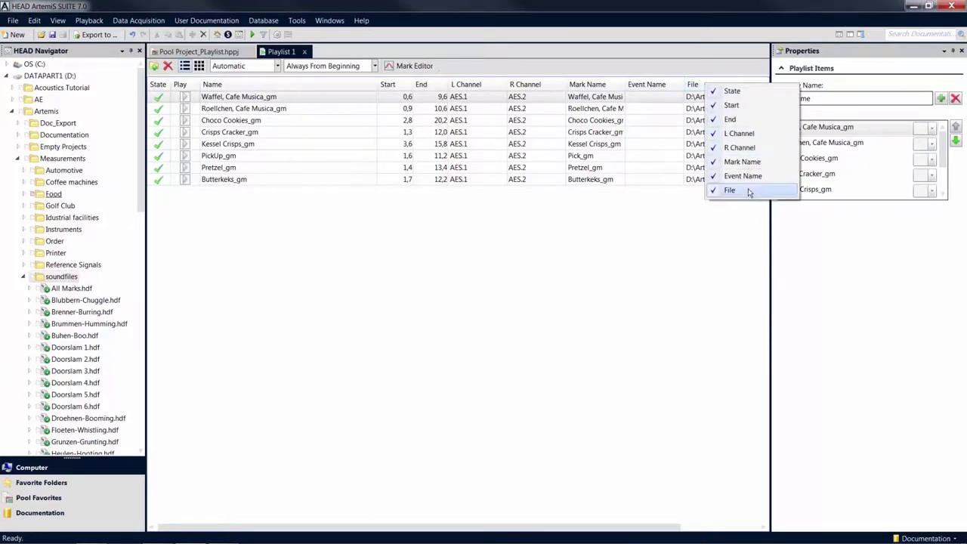
{"action": "left_click", "coordinate": [749, 192]}
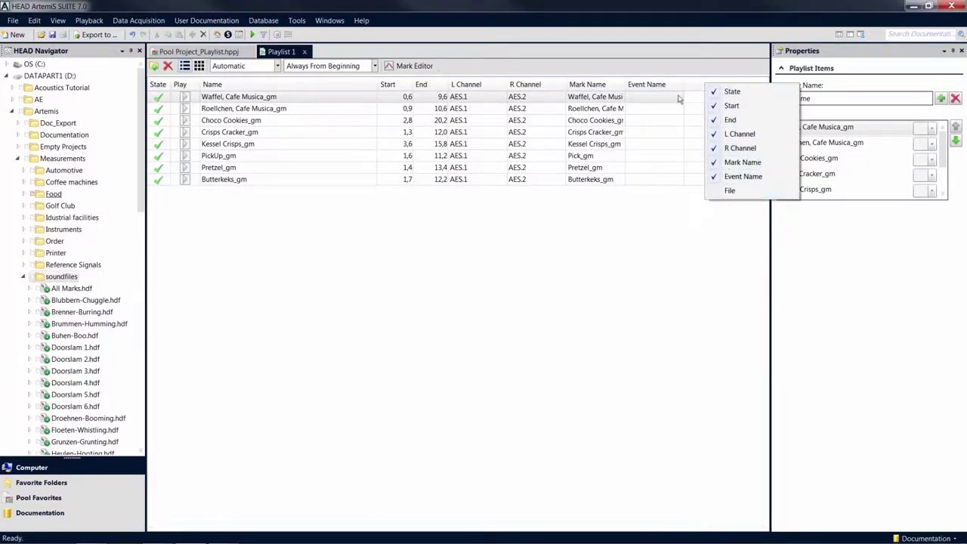
{"action": "right_click", "coordinate": [672, 87]}
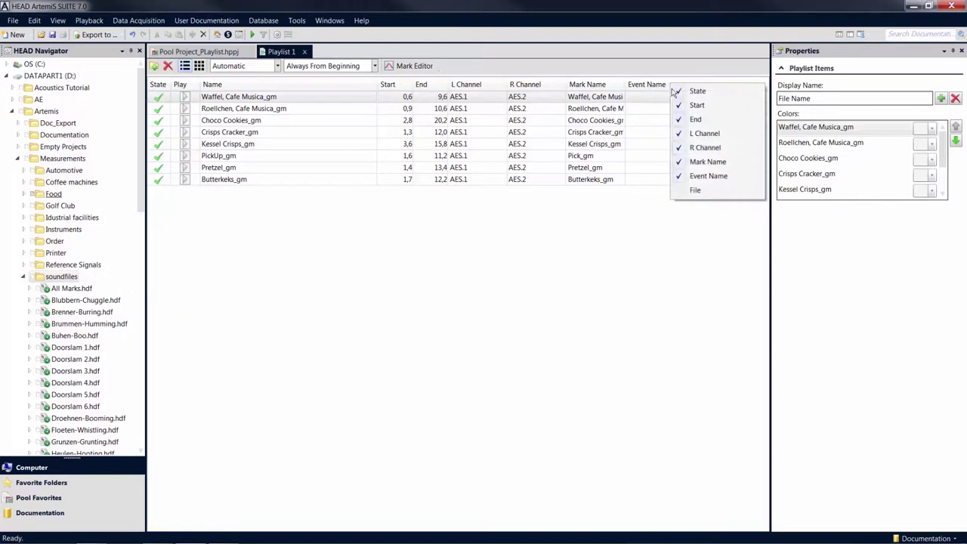
{"action": "left_click", "coordinate": [709, 176]}
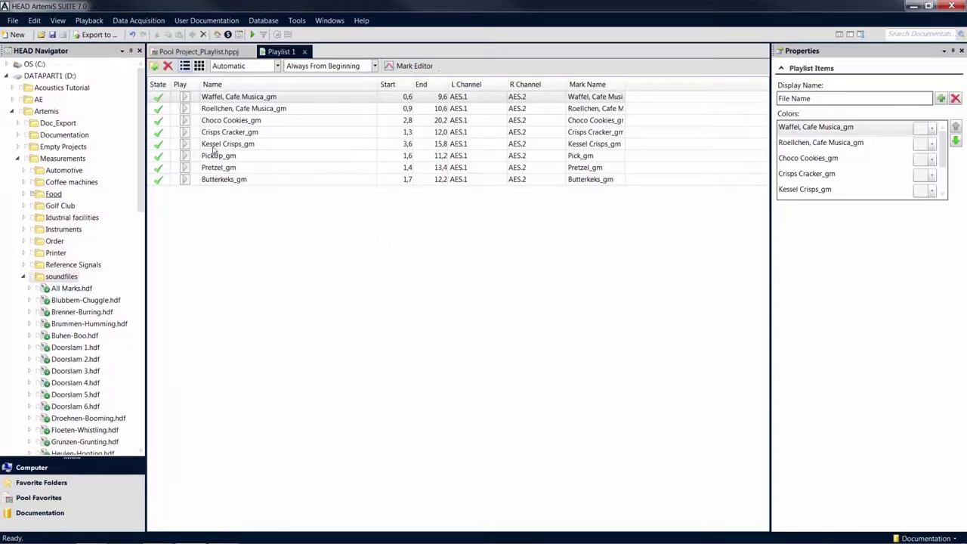
{"action": "left_click_drag", "start_coordinate": [216, 133], "coordinate": [216, 172]}
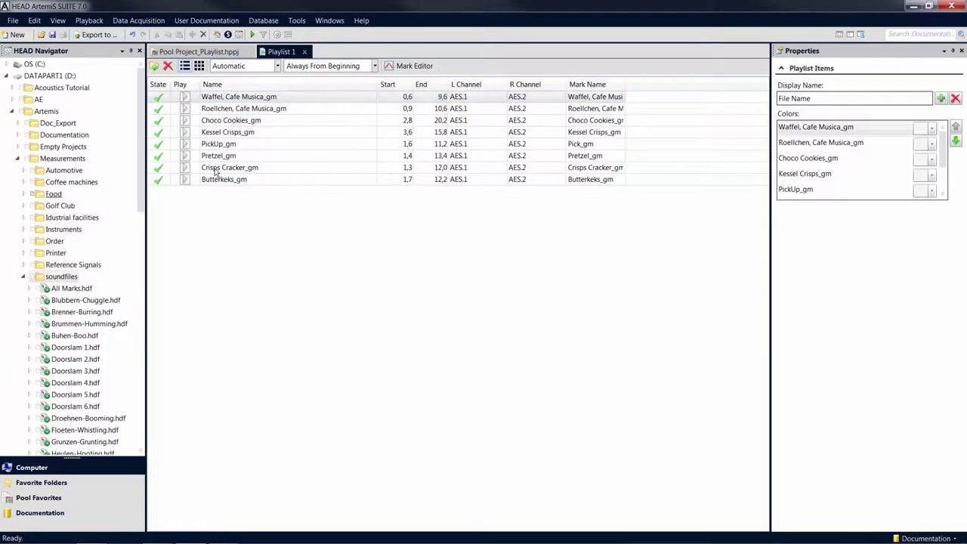
{"action": "left_click_drag", "start_coordinate": [216, 121], "coordinate": [221, 174]}
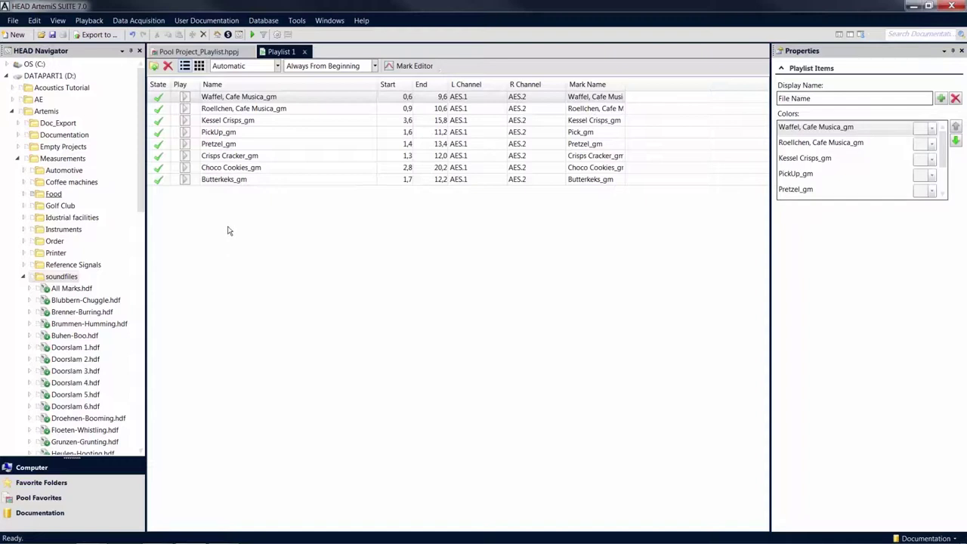
- Play Pretzel_gm, Crisps Cracker_gm and Choco Cookies_gm one after another, and stop the playback
{"action": "left_click", "coordinate": [186, 145]}
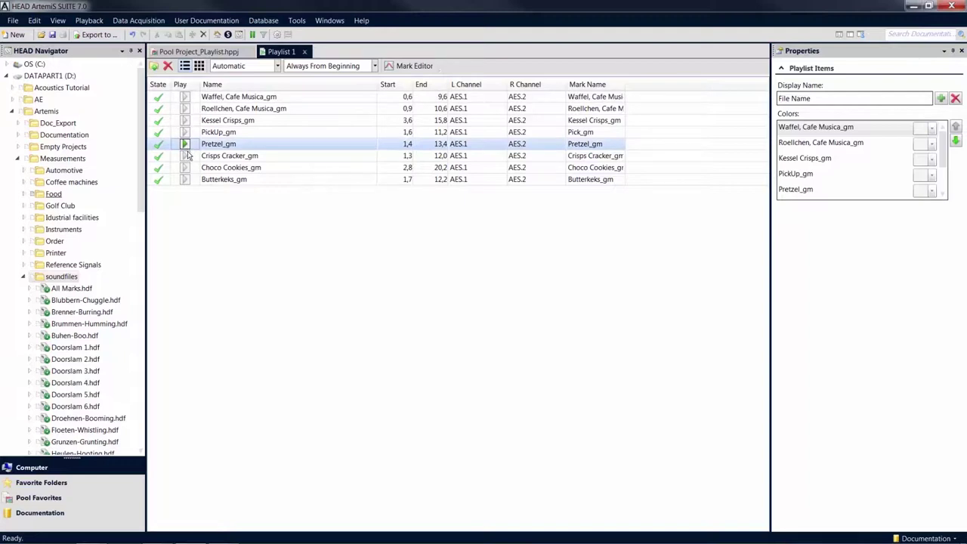
{"action": "left_click", "coordinate": [185, 156]}
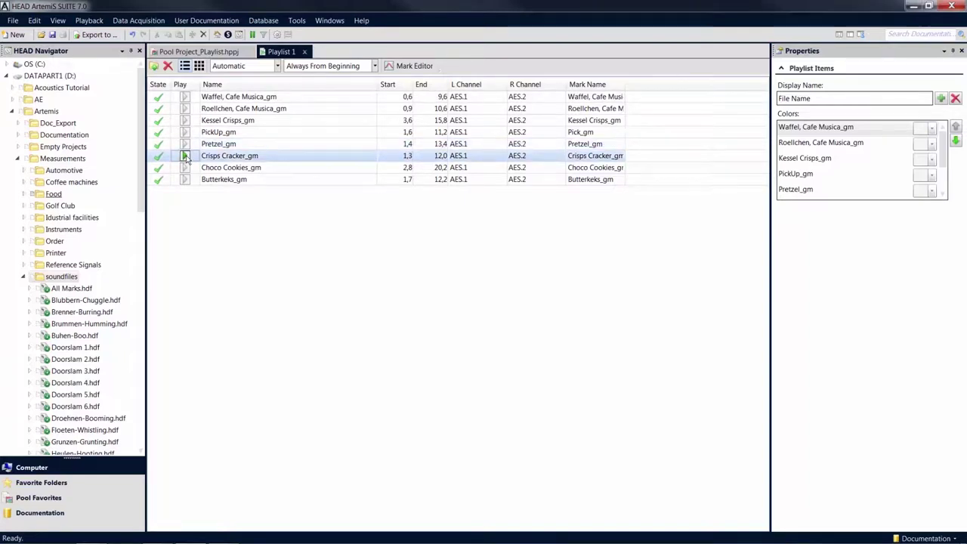
{"action": "left_click", "coordinate": [185, 168]}
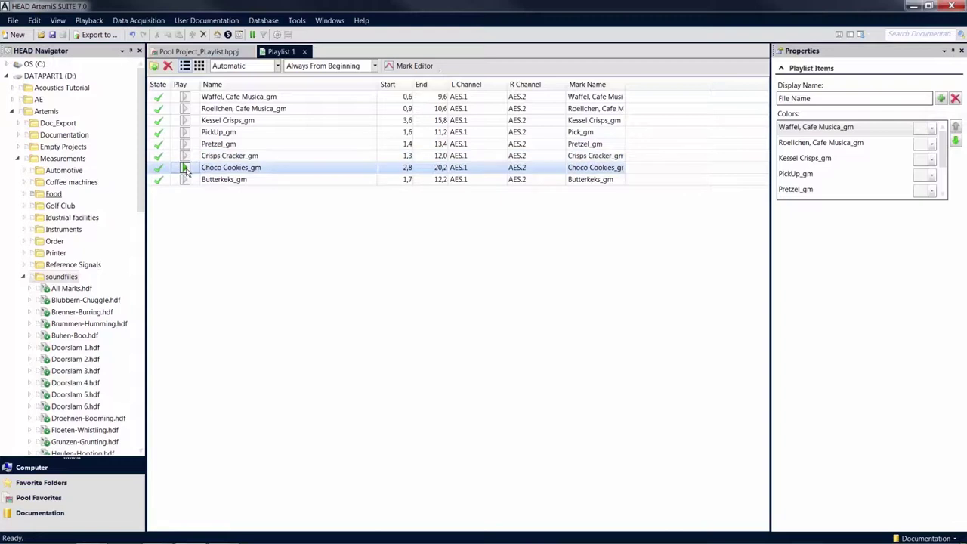
{"action": "left_click", "coordinate": [185, 169]}
- Check the available playback modes and review the hearing protection and comfort levels in the application's Playback options
{"action": "left_click", "coordinate": [278, 66]}
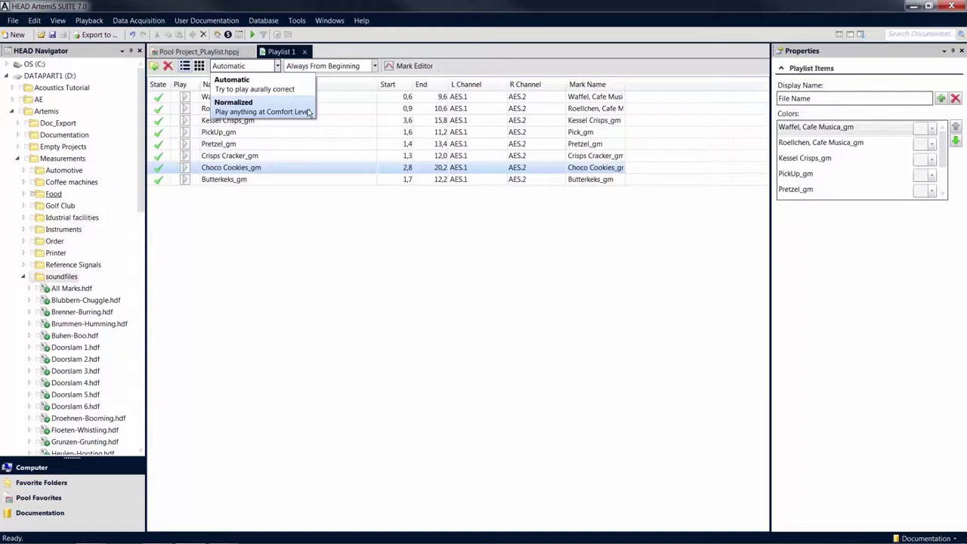
{"action": "left_click", "coordinate": [302, 26]}
{"action": "left_click", "coordinate": [300, 22]}
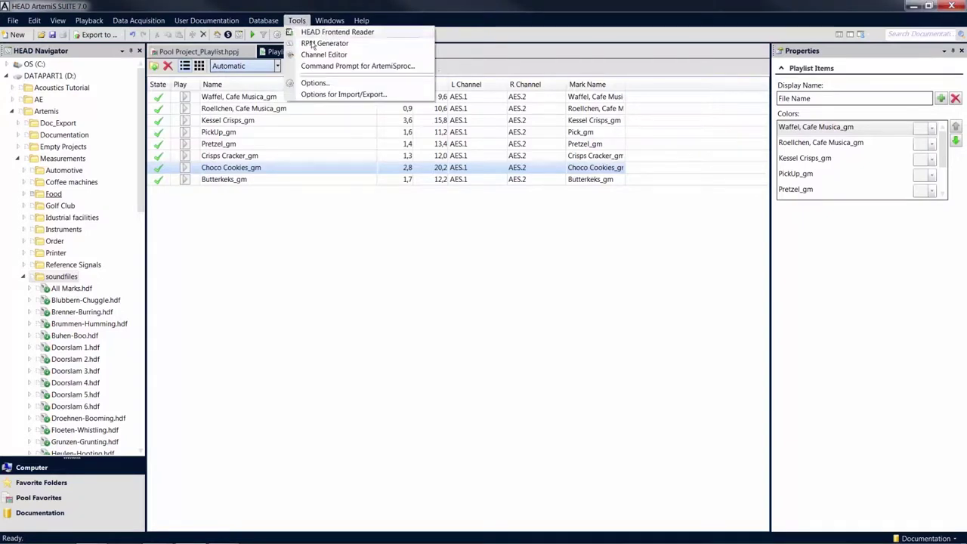
{"action": "left_click", "coordinate": [314, 83]}
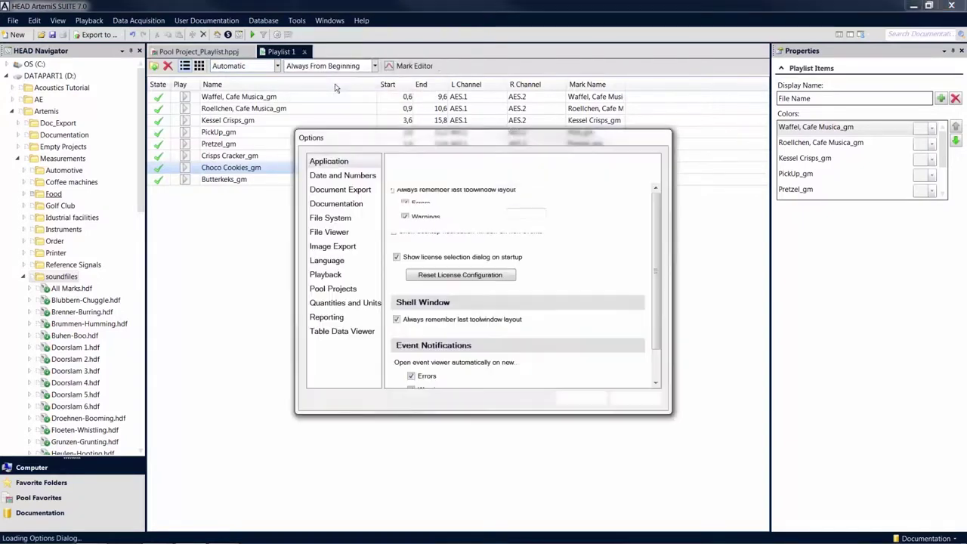
{"action": "left_click", "coordinate": [346, 277]}
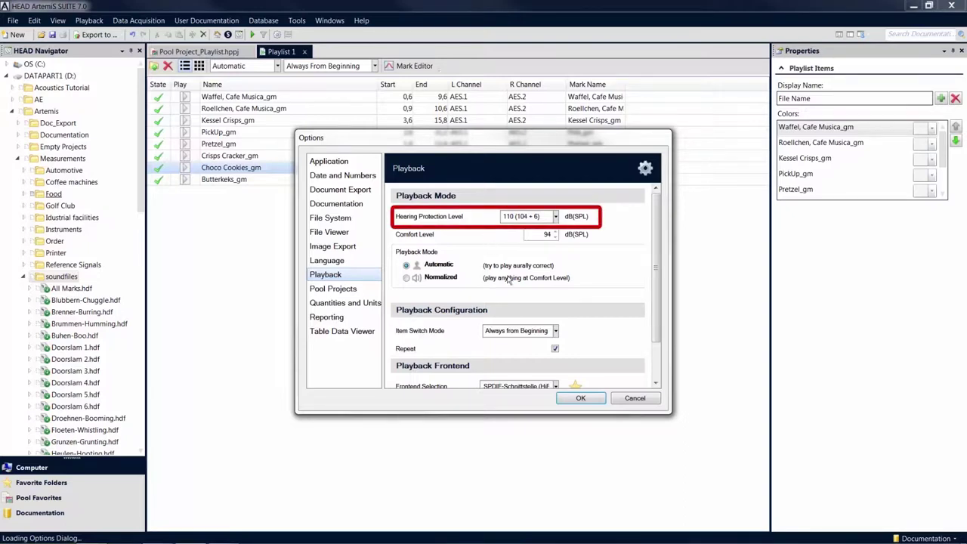
{"action": "left_click", "coordinate": [593, 400]}
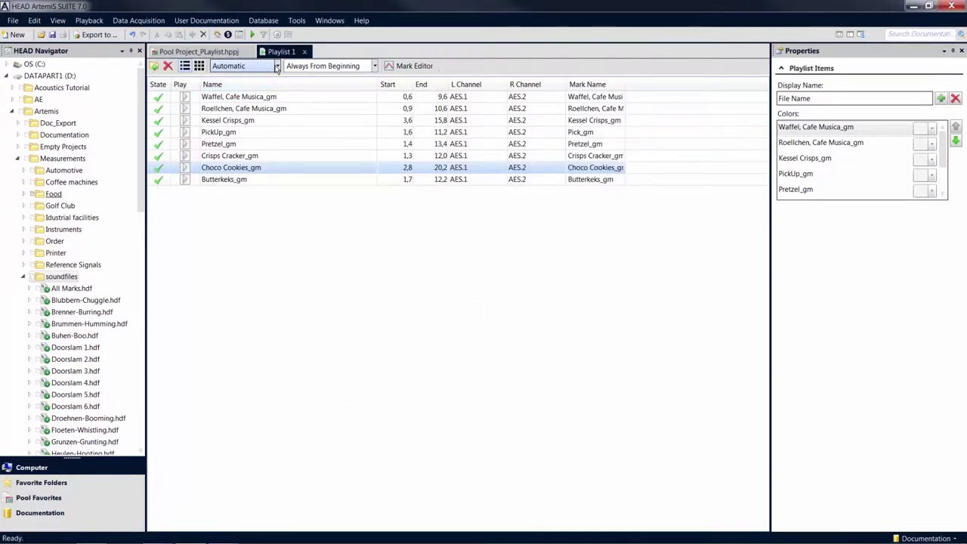
- Set the playlist's playback mode to Normalized with Comparable Levels enabled, and look through the available item switch modes
{"action": "left_click", "coordinate": [277, 67]}
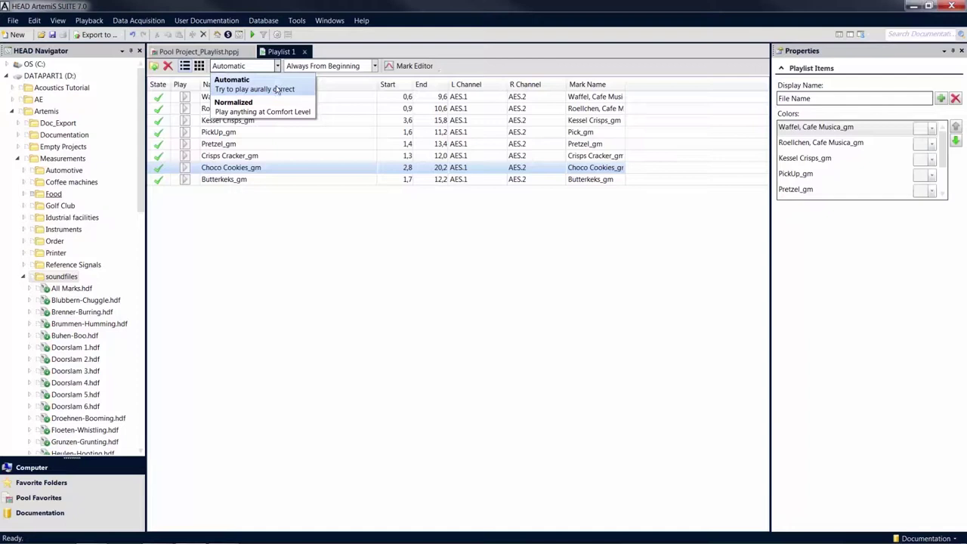
{"action": "left_click", "coordinate": [278, 109]}
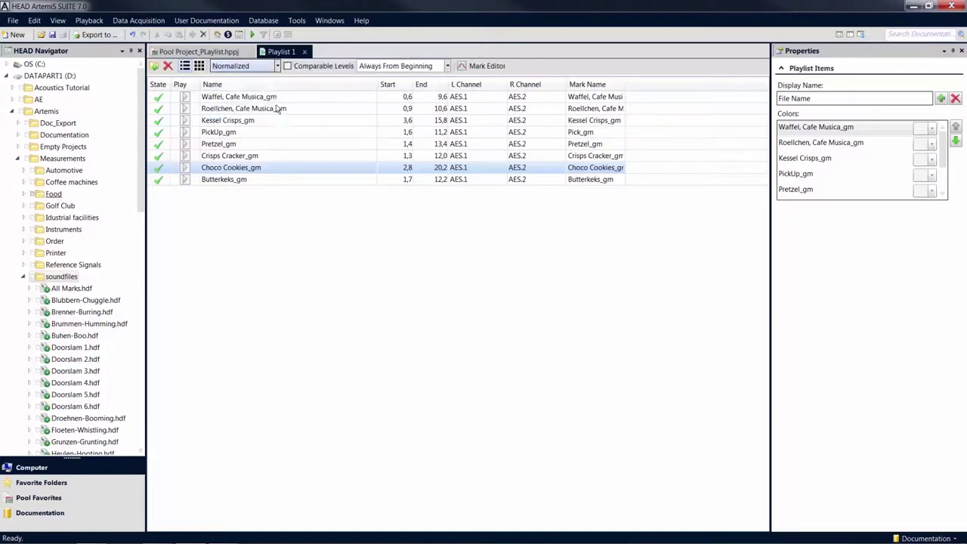
{"action": "left_click", "coordinate": [288, 66]}
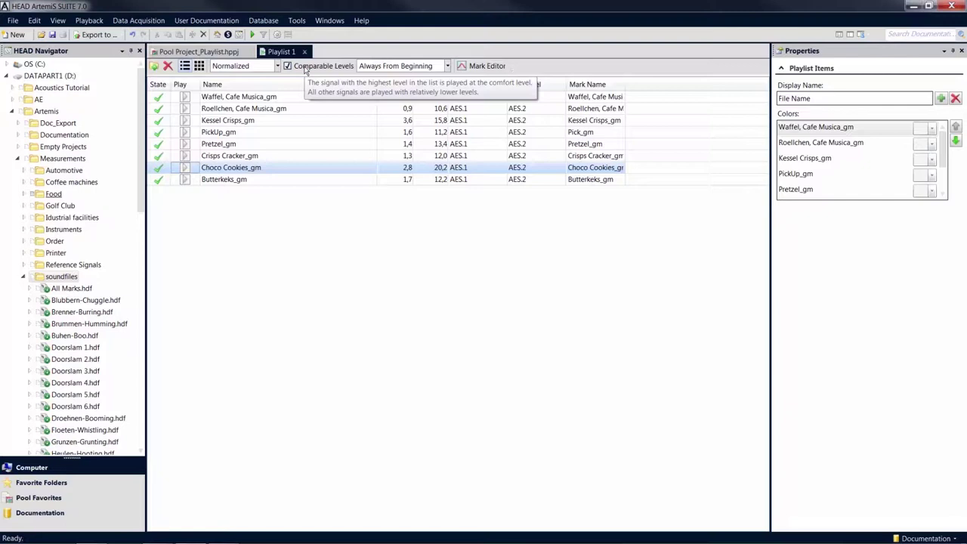
{"action": "left_click", "coordinate": [446, 67]}
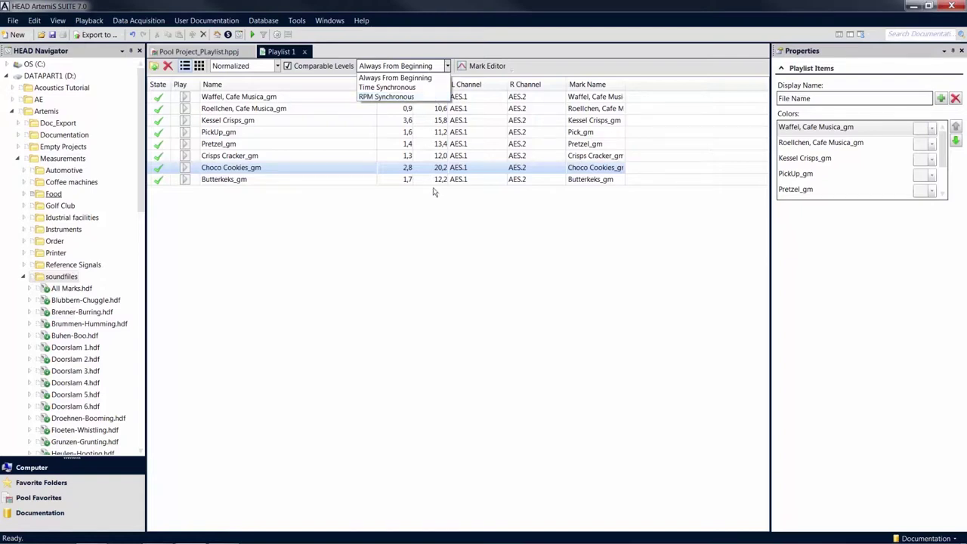
{"action": "left_click", "coordinate": [431, 219]}
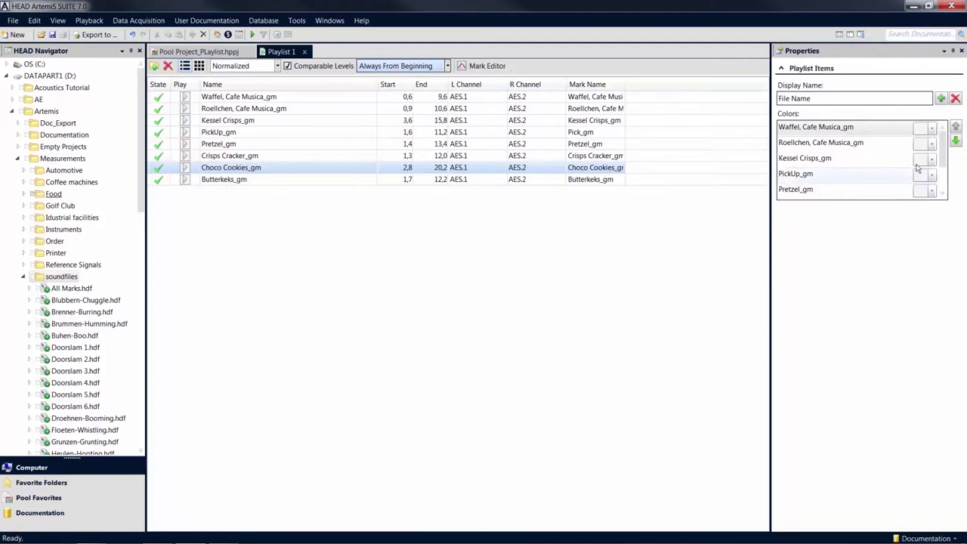
- Use the Type of food field from the Sample Form documentation as the display name of the playlist items
{"action": "left_click", "coordinate": [941, 99]}
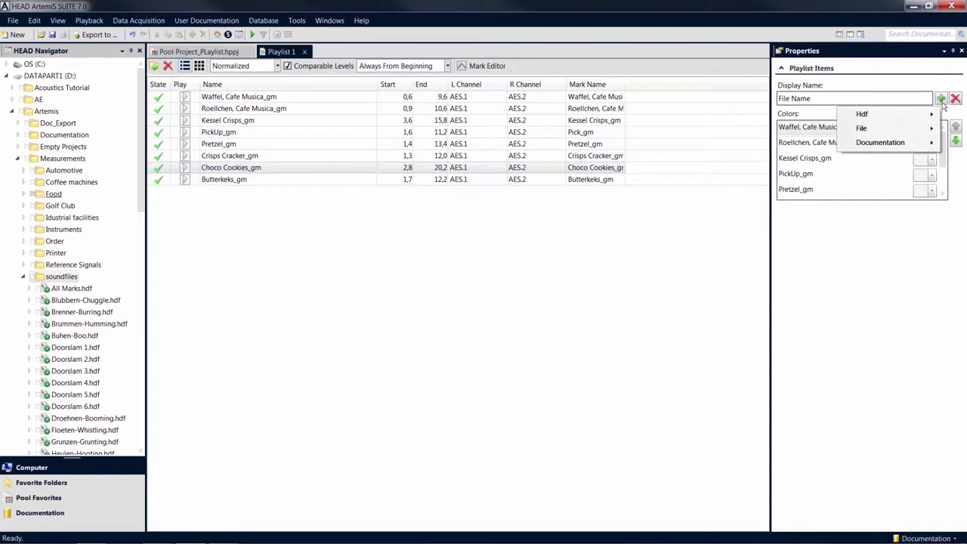
{"action": "mouse_move", "coordinate": [920, 152]}
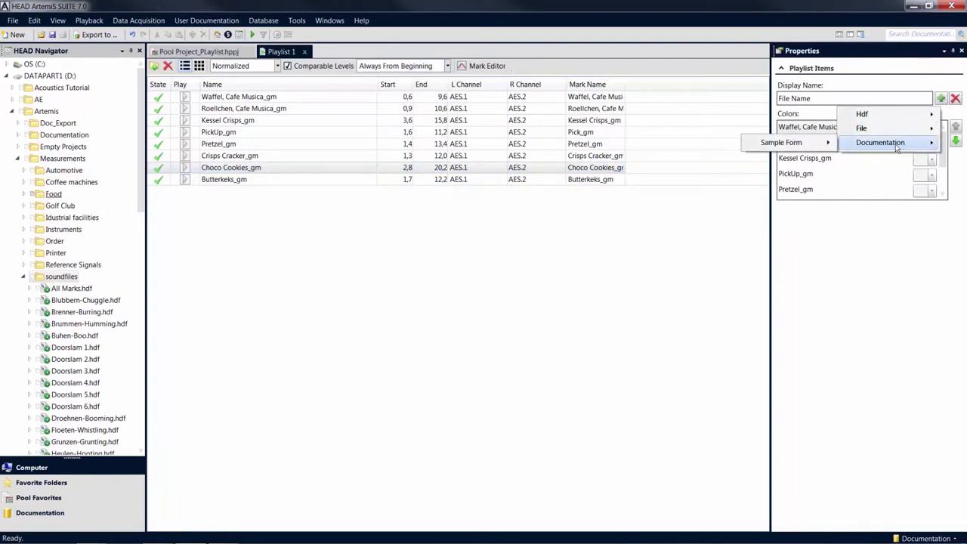
{"action": "mouse_move", "coordinate": [794, 147]}
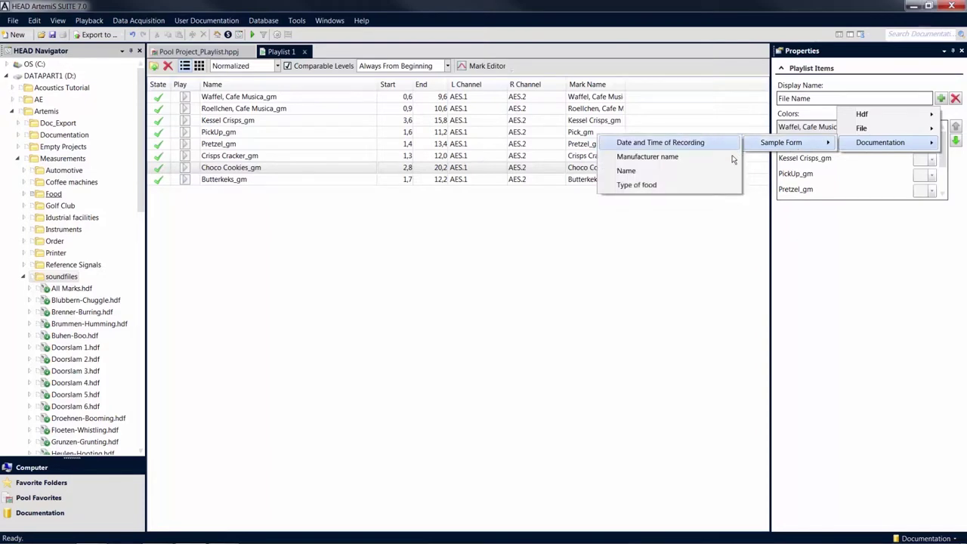
{"action": "left_click", "coordinate": [723, 187]}
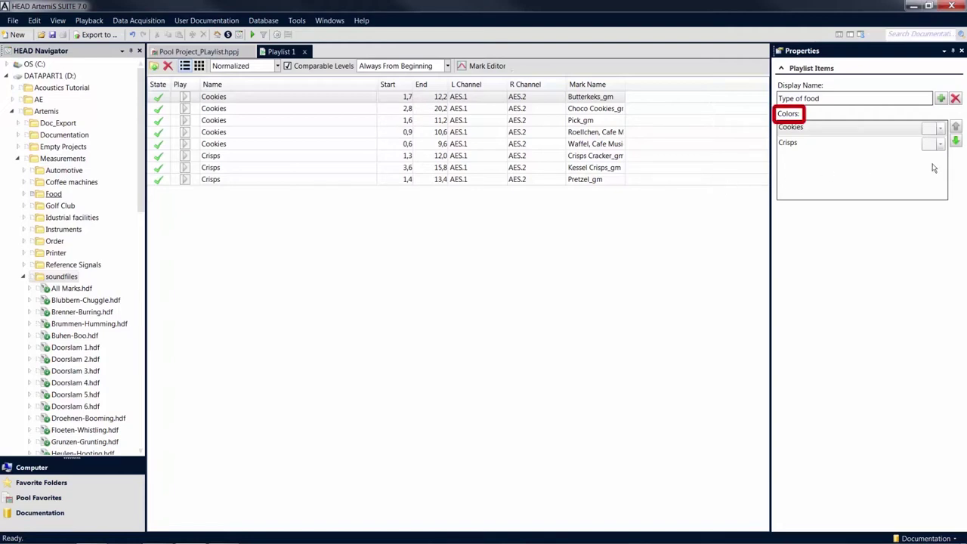
- Assign green to the Cookies items and red to the Crisps items
{"action": "left_click", "coordinate": [941, 133]}
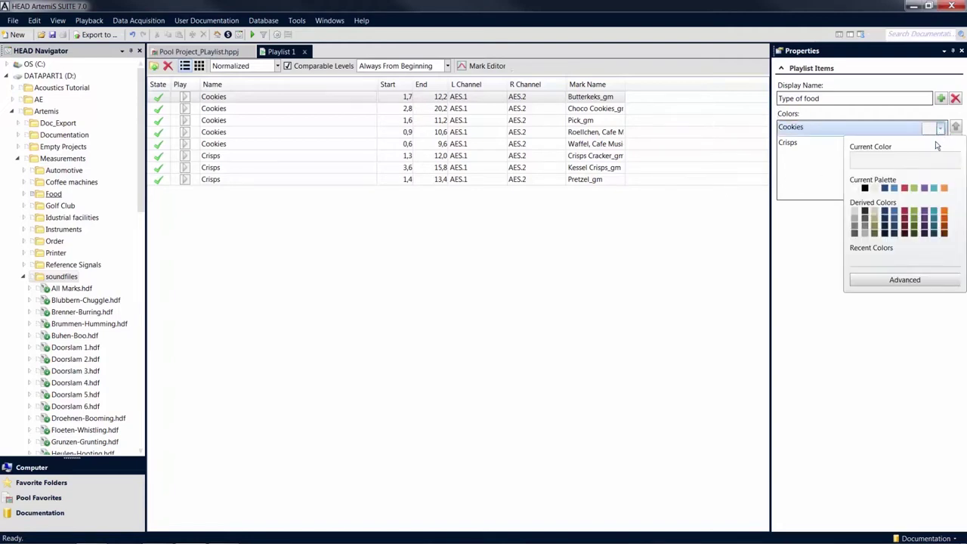
{"action": "left_click", "coordinate": [914, 193]}
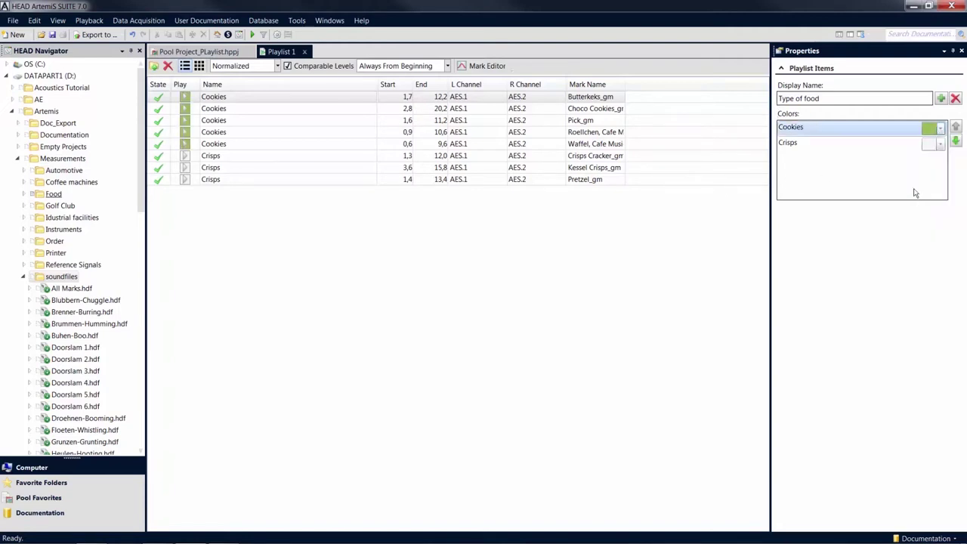
{"action": "left_click", "coordinate": [941, 145]}
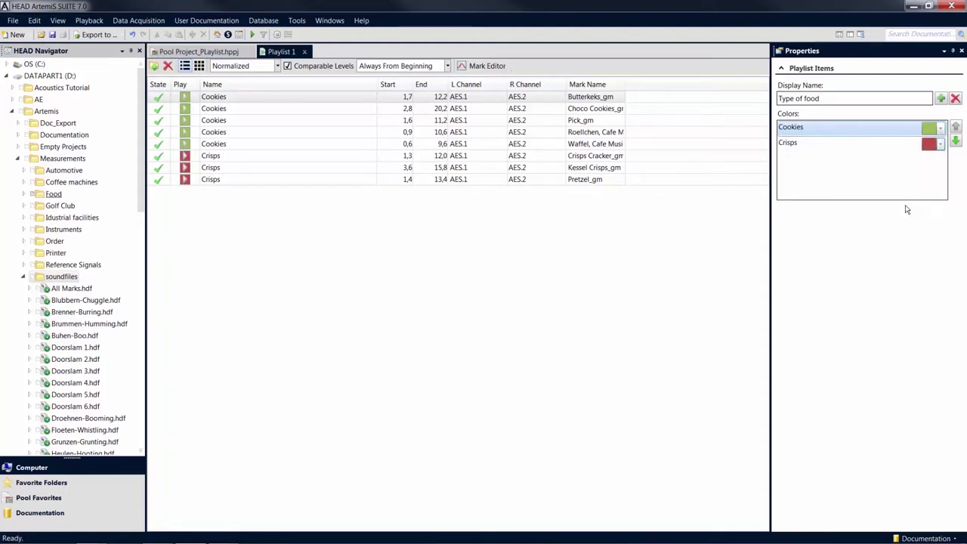
{"action": "left_click", "coordinate": [905, 204]}
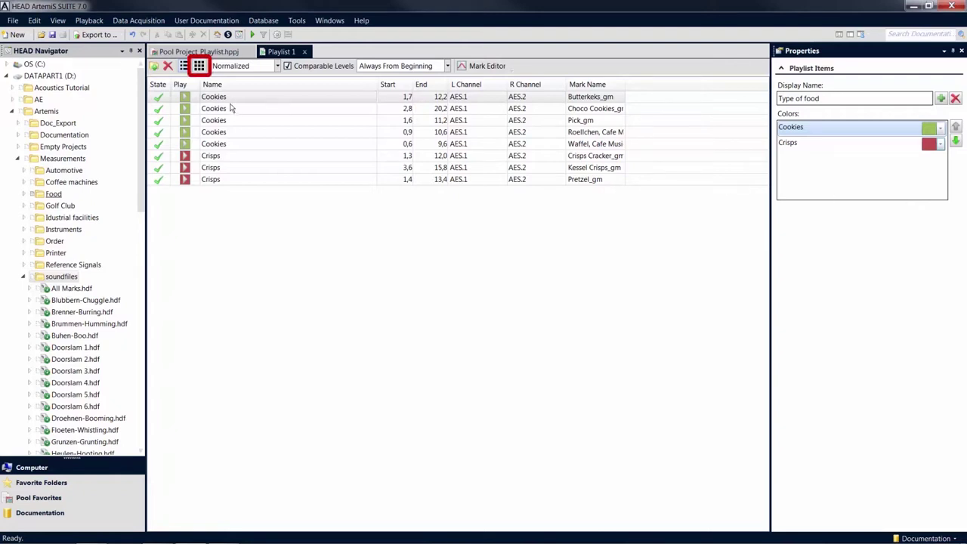
- Switch the playlist to the tile view and play the 0,6-9,6 Cookies tile and the 1,3-12,0 Crisps tile
{"action": "left_click", "coordinate": [198, 66]}
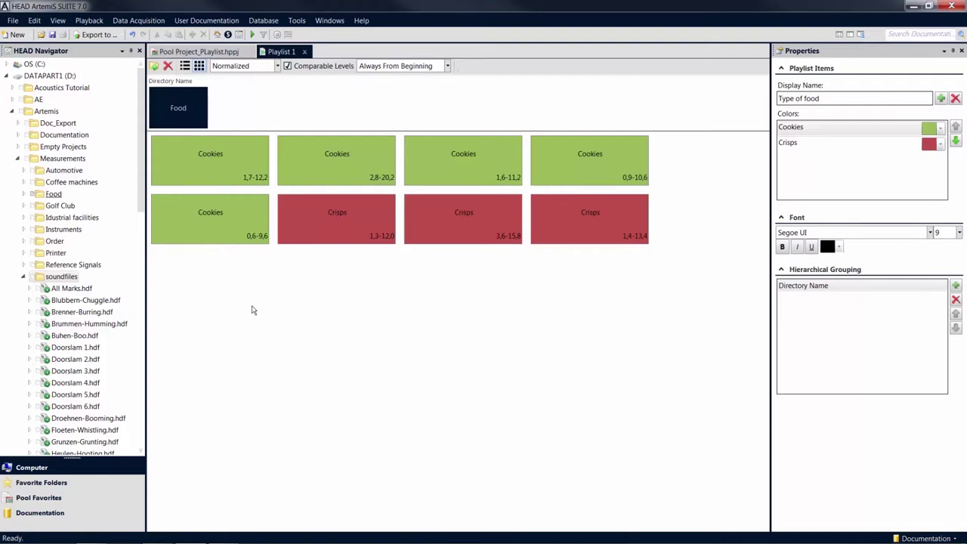
{"action": "left_click", "coordinate": [228, 227]}
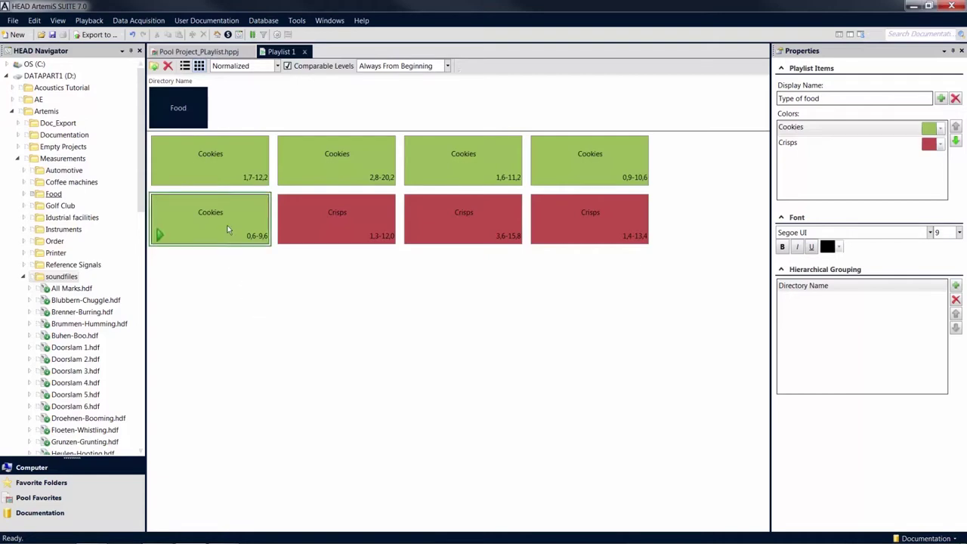
{"action": "left_click", "coordinate": [368, 227]}
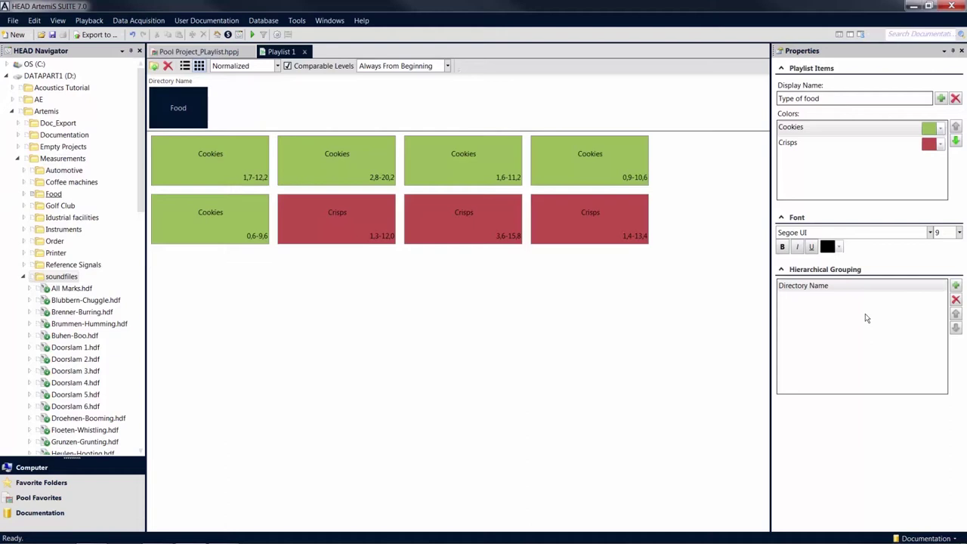
- Add the Manufacturer name and Type of food fields from the Sample Form documentation as grouping levels below Directory Name
{"action": "left_click", "coordinate": [956, 286]}
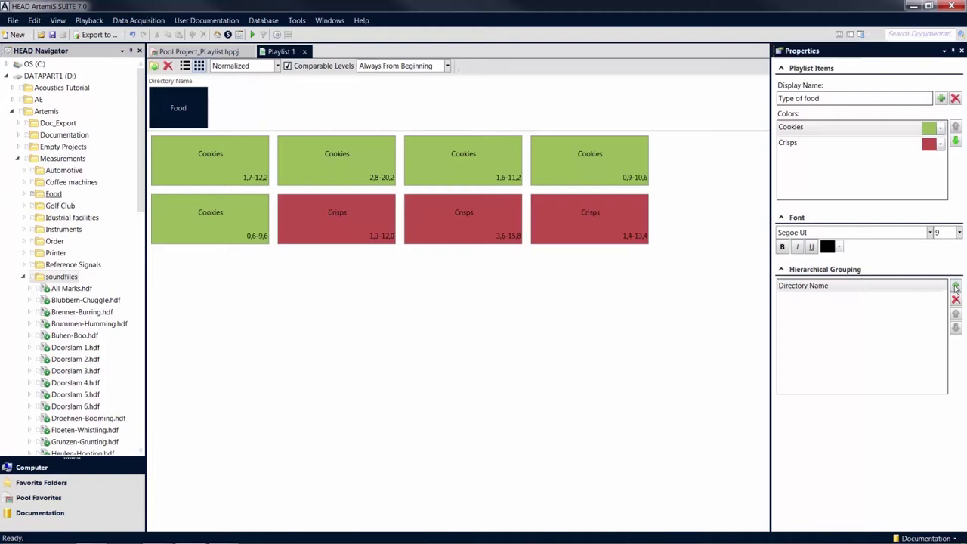
{"action": "mouse_move", "coordinate": [913, 330]}
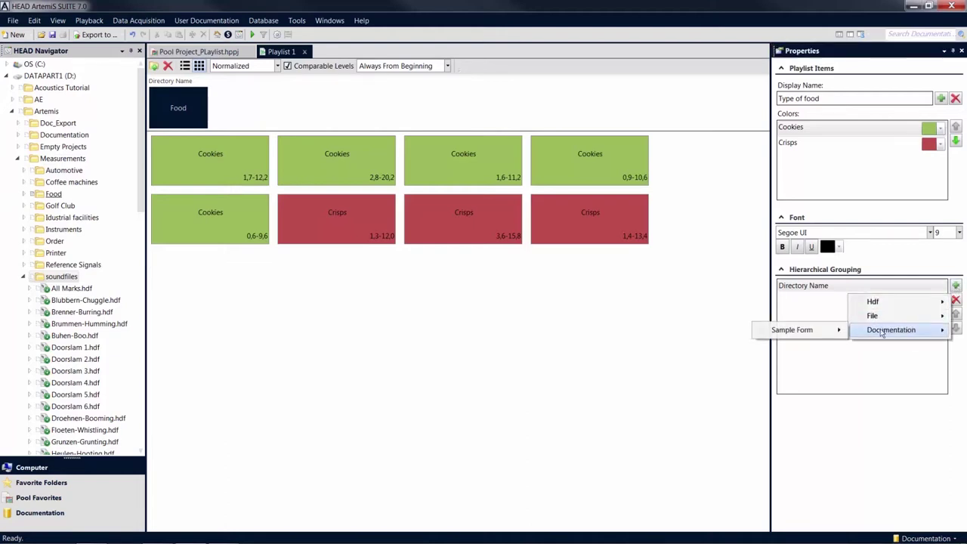
{"action": "mouse_move", "coordinate": [813, 331]}
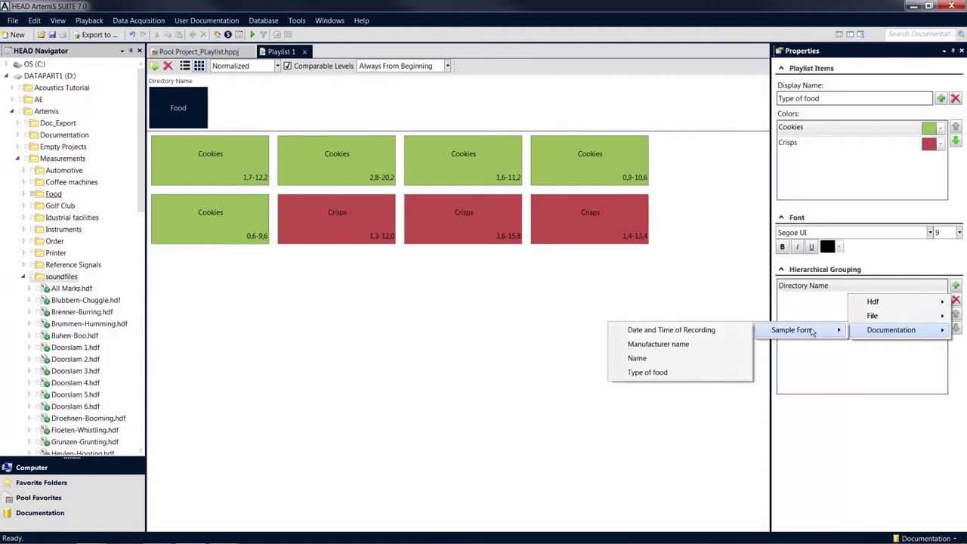
{"action": "left_click", "coordinate": [717, 349]}
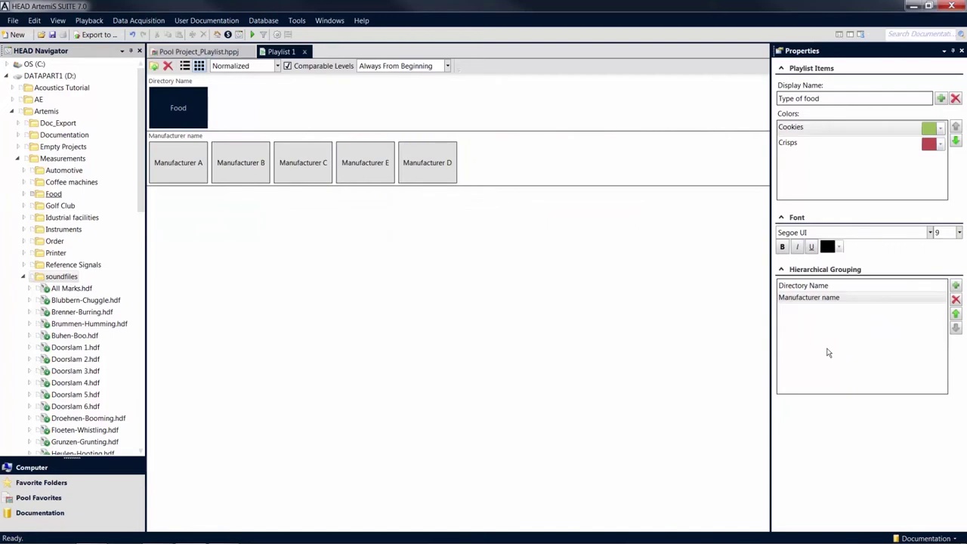
{"action": "left_click", "coordinate": [957, 286]}
{"action": "mouse_move", "coordinate": [929, 330]}
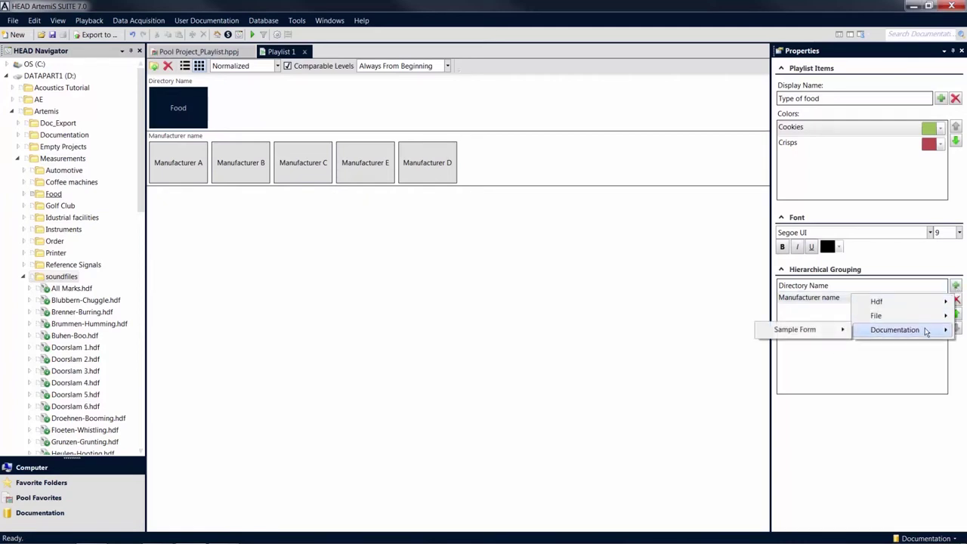
{"action": "mouse_move", "coordinate": [838, 333]}
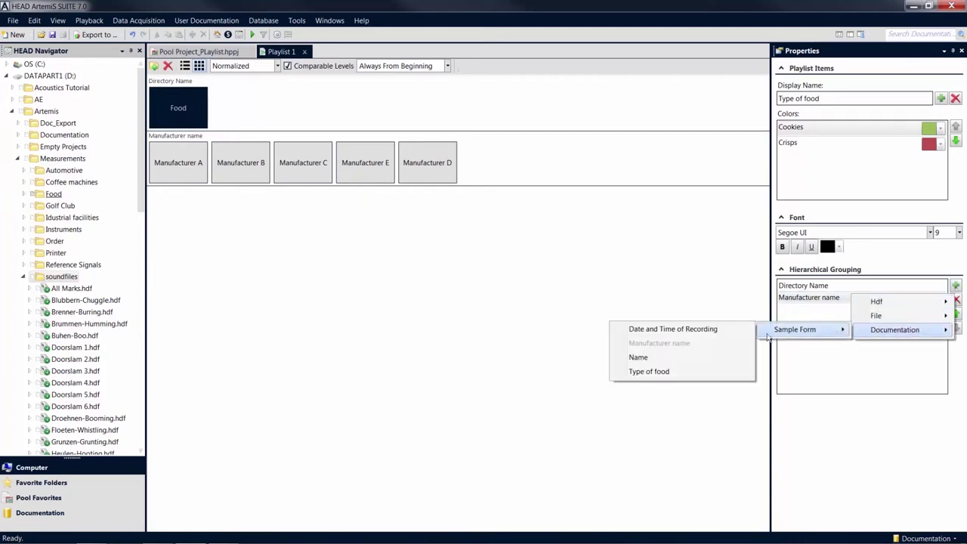
{"action": "left_click", "coordinate": [700, 376]}
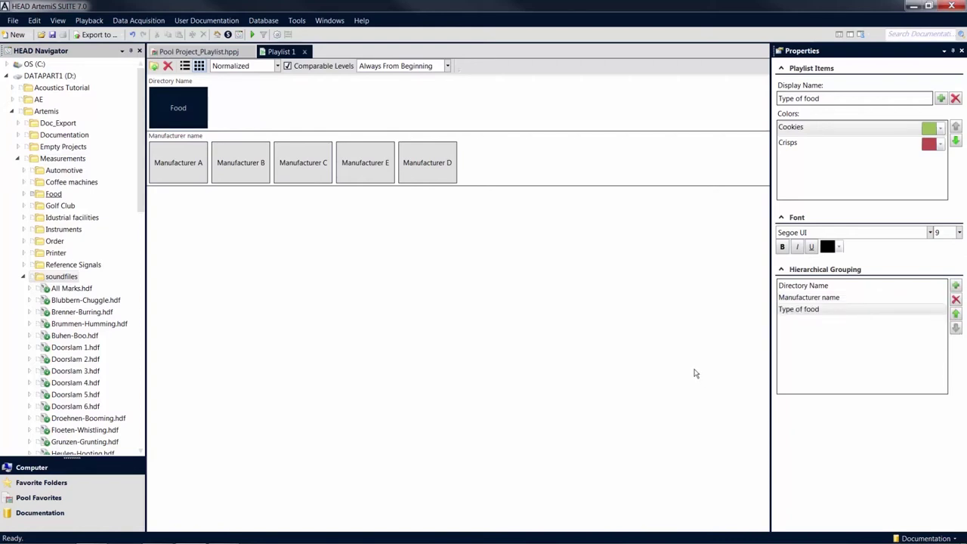
- Show the playlist items of Manufacturer A, Manufacturer C and Manufacturer D one after another
{"action": "left_click", "coordinate": [179, 171]}
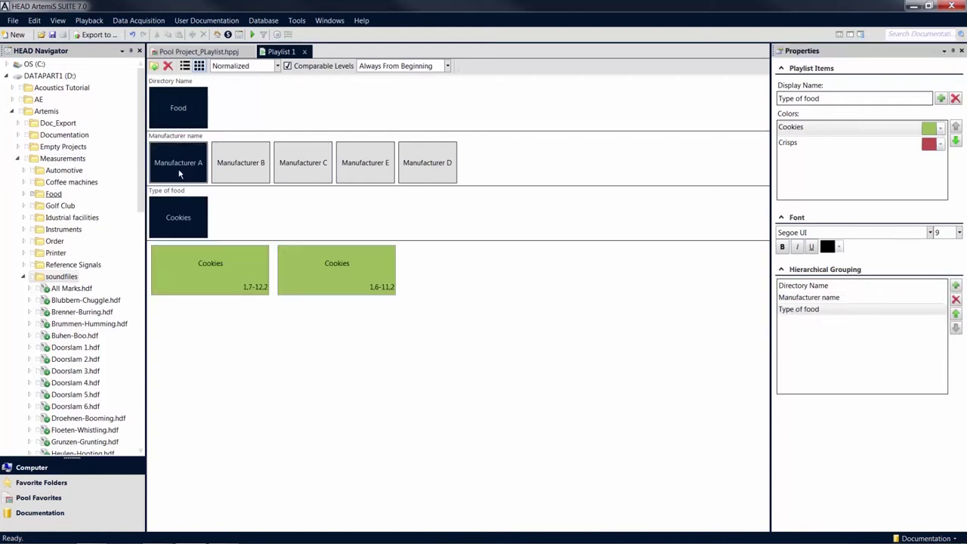
{"action": "left_click", "coordinate": [291, 168]}
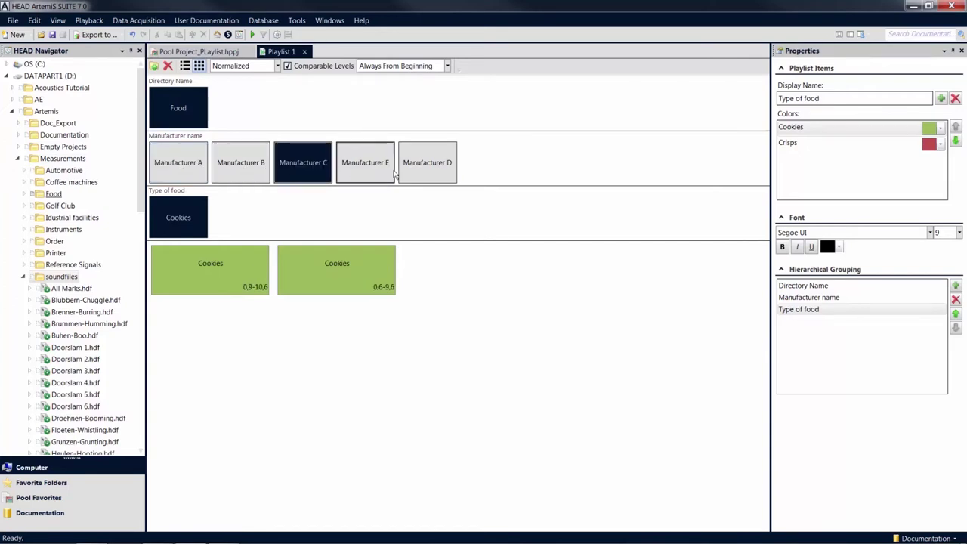
{"action": "left_click", "coordinate": [423, 175]}
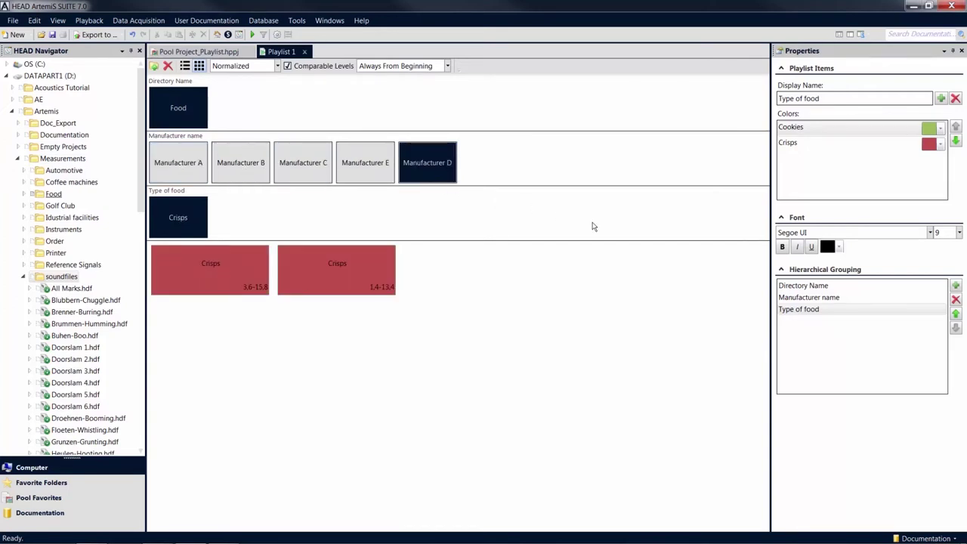
- Move the Type of food grouping level above Manufacturer name and show the Crisps items of Manufacturer D
{"action": "left_click", "coordinate": [795, 310]}
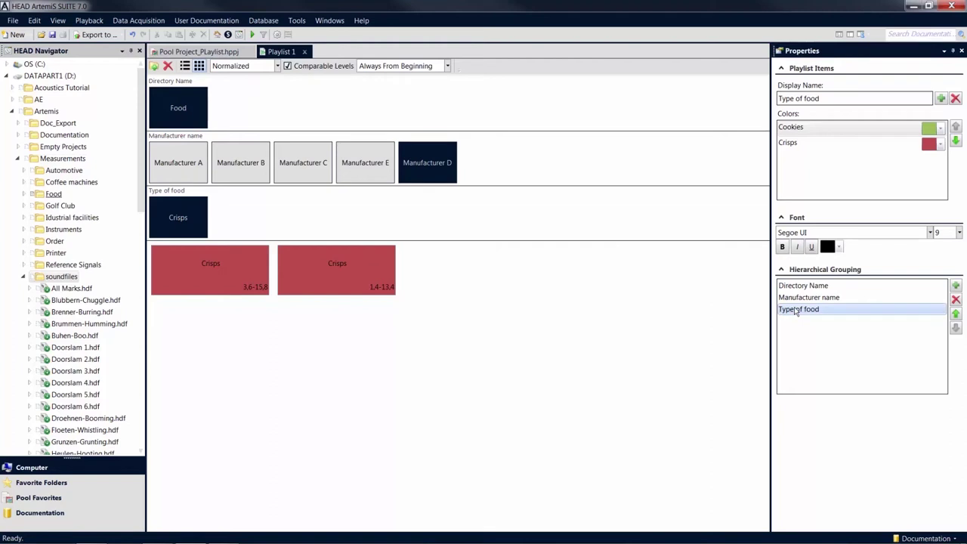
{"action": "left_click", "coordinate": [956, 314]}
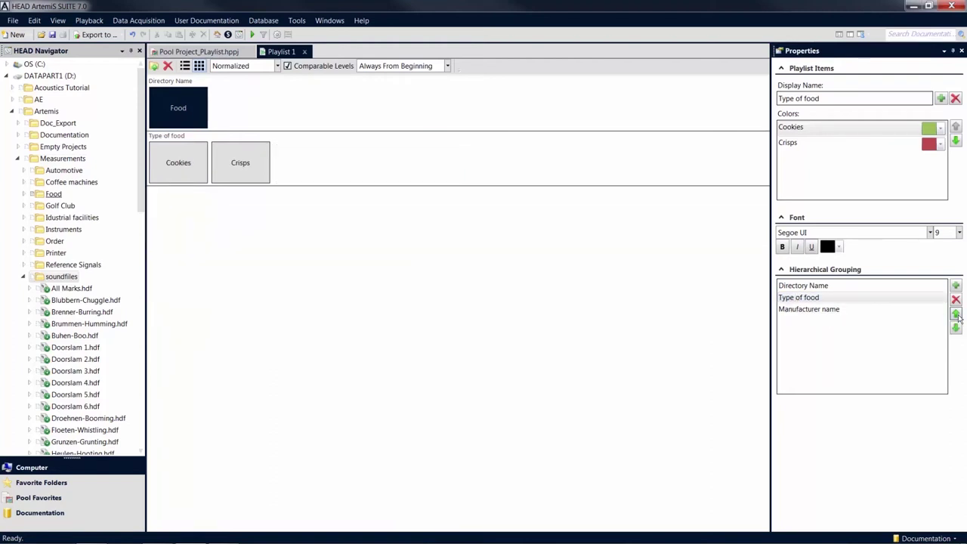
{"action": "left_click", "coordinate": [254, 176]}
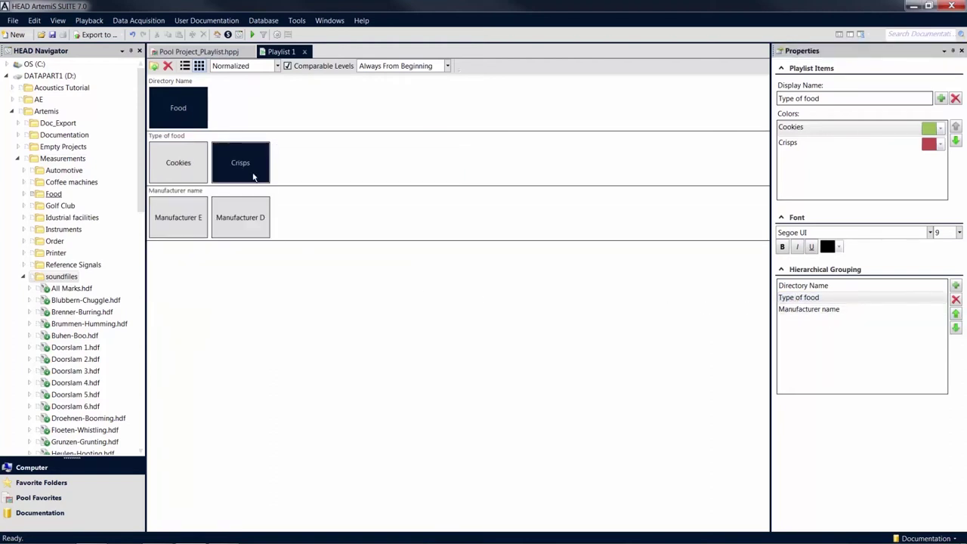
{"action": "left_click", "coordinate": [254, 214]}
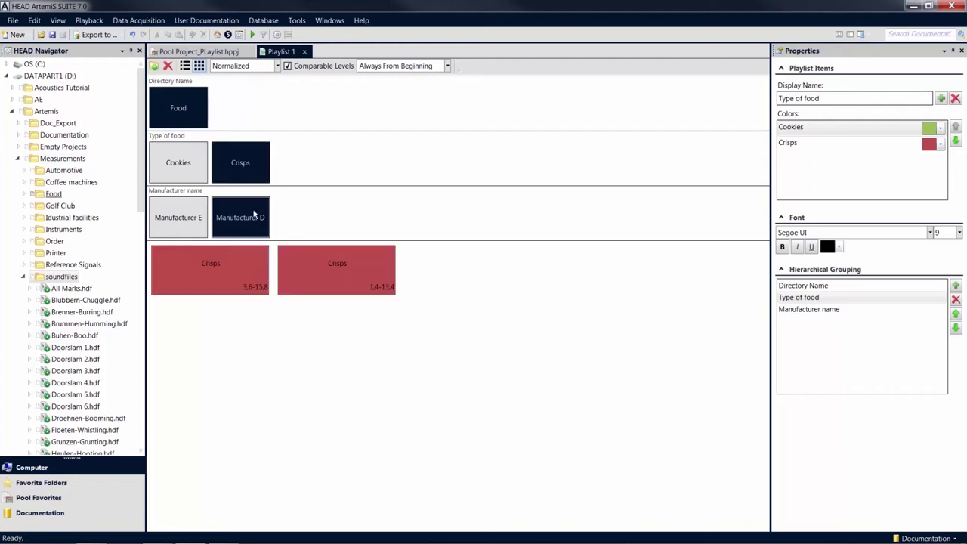